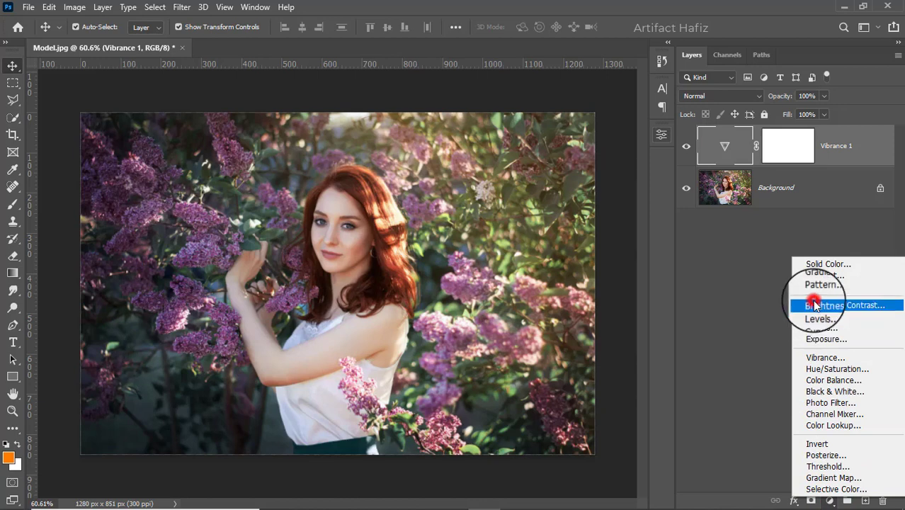
Add a Brightness/Contrast adjustment layer above the Vibrance layer with brightness set to -21
{"action": "left_click", "coordinate": [814, 303]}
{"action": "left_click_drag", "start_coordinate": [549, 210], "coordinate": [537, 211]}
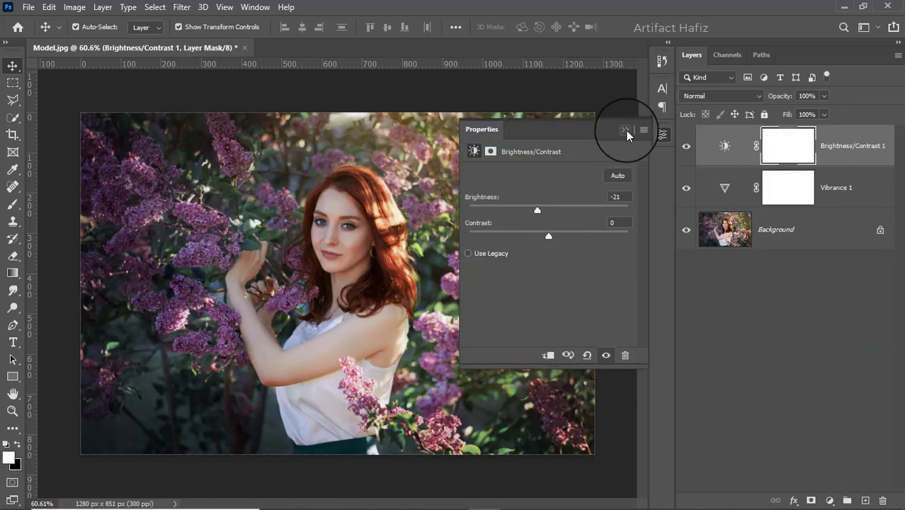
{"action": "left_click", "coordinate": [626, 132]}
Add a Curves adjustment layer with a gentle S-curve that slightly lowers the RGB shadows and raises the highlights
{"action": "left_click", "coordinate": [829, 500]}
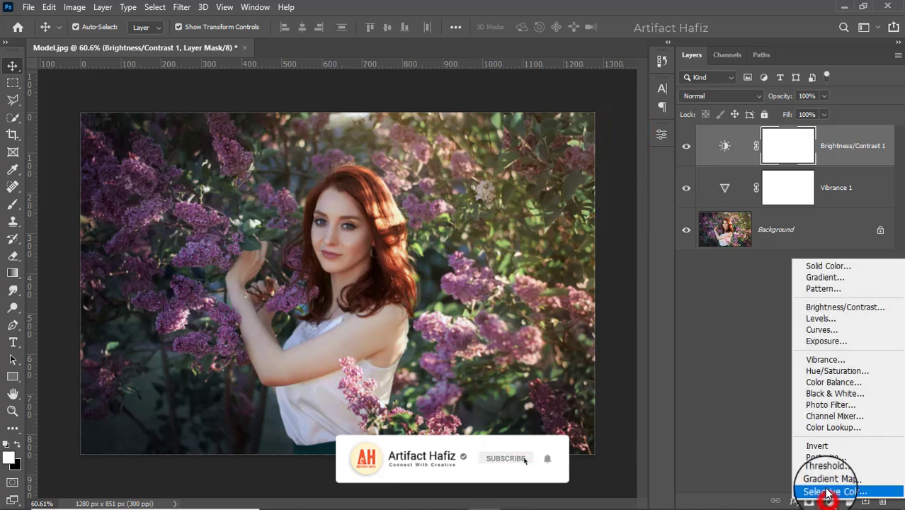
{"action": "left_click", "coordinate": [814, 330]}
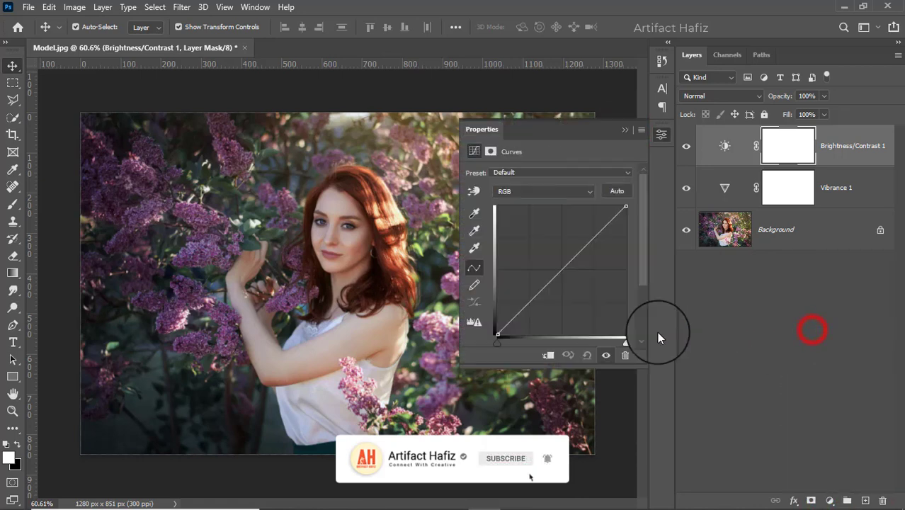
{"action": "left_click", "coordinate": [530, 303]}
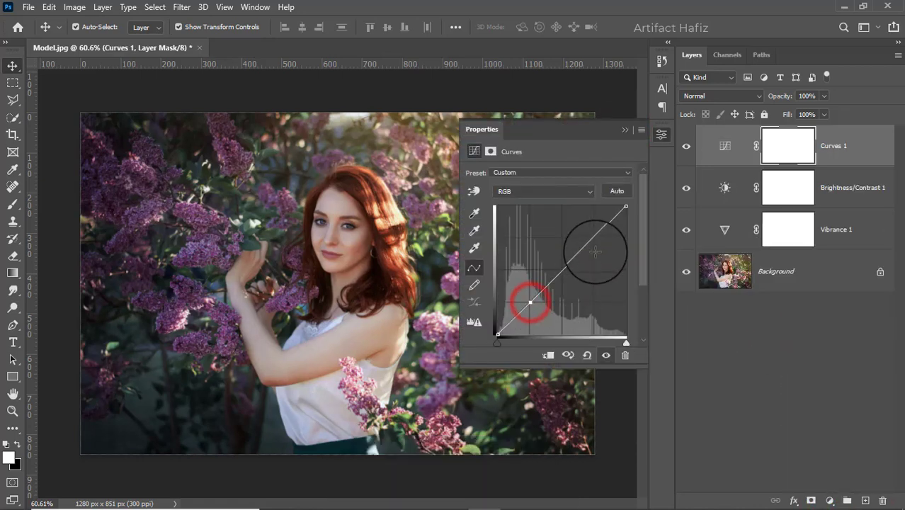
{"action": "mouse_move", "coordinate": [592, 238]}
{"action": "left_mouse_down"}
{"action": "mouse_move", "coordinate": [593, 226]}
{"action": "mouse_move", "coordinate": [592, 234]}
{"action": "left_mouse_up"}
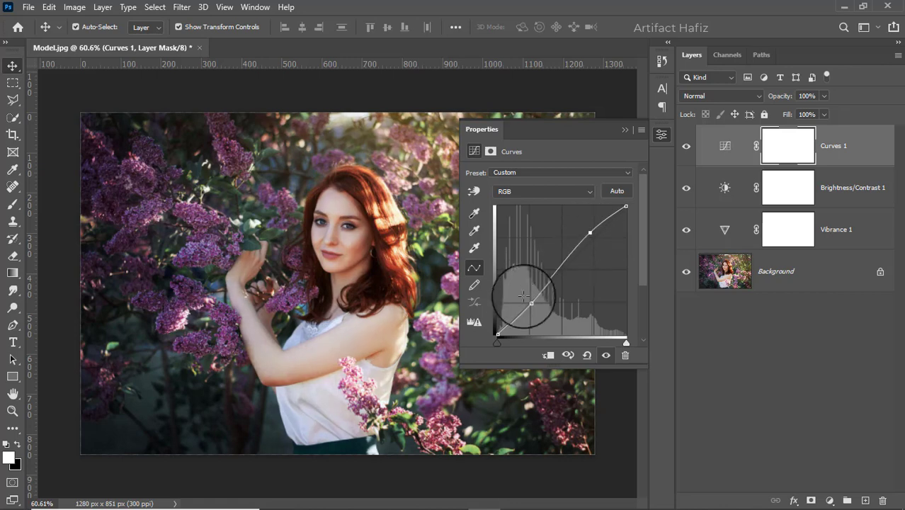
{"action": "left_click_drag", "start_coordinate": [530, 302], "coordinate": [530, 303]}
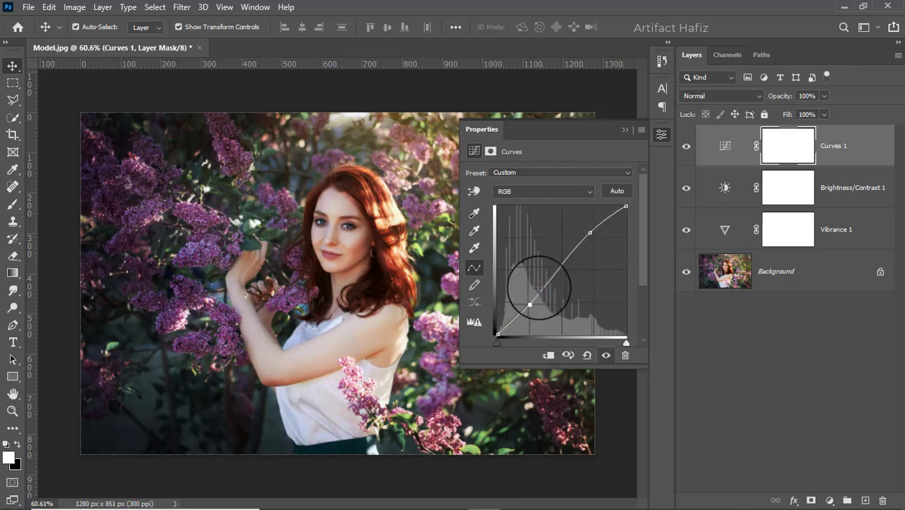
{"action": "left_click", "coordinate": [624, 129]}
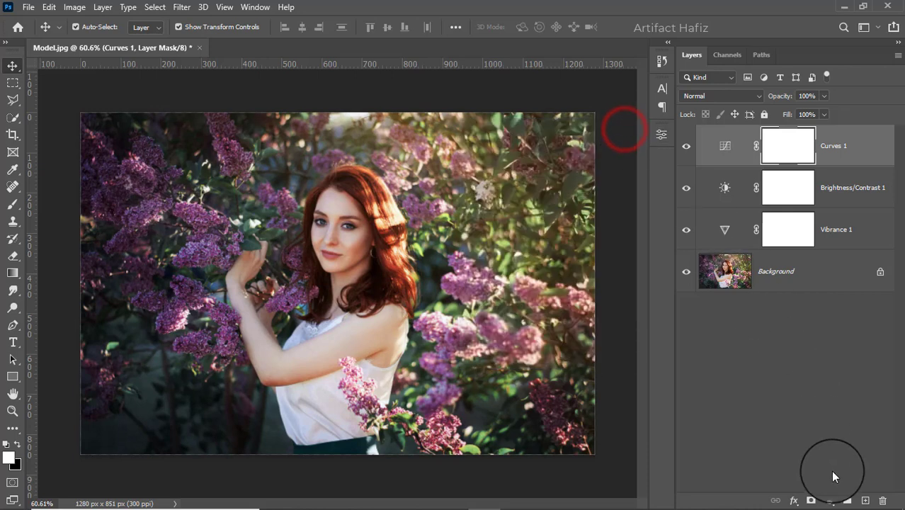
Add a Levels adjustment layer on top with the midtone input level set to 0.97
{"action": "left_click", "coordinate": [827, 490]}
{"action": "left_click", "coordinate": [830, 501]}
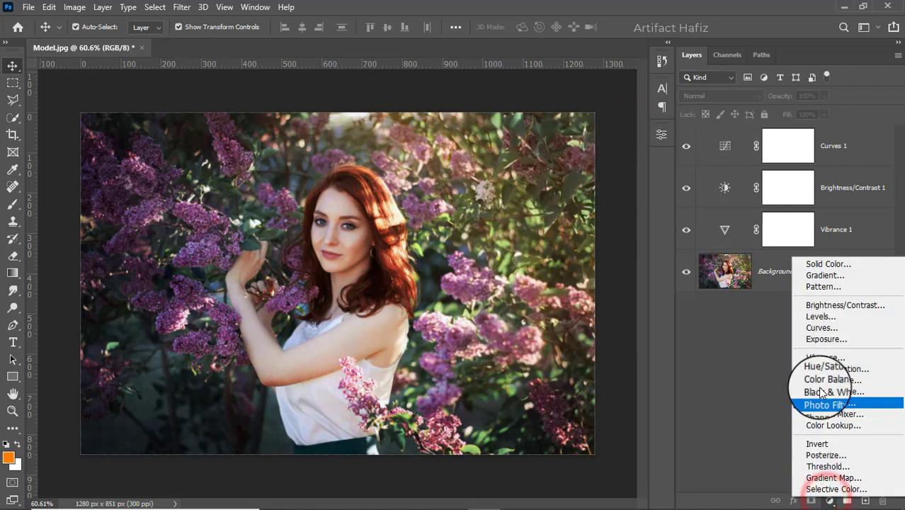
{"action": "left_click", "coordinate": [816, 320]}
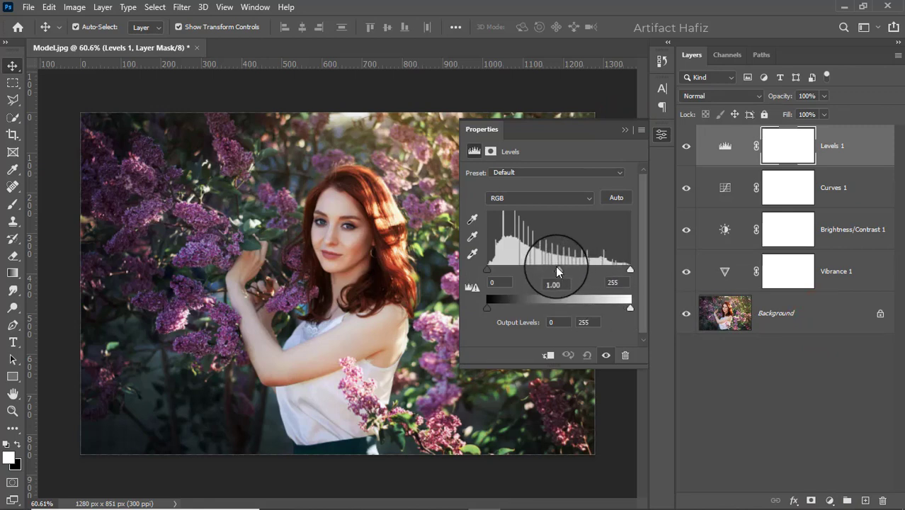
{"action": "left_click_drag", "start_coordinate": [557, 269], "coordinate": [561, 269]}
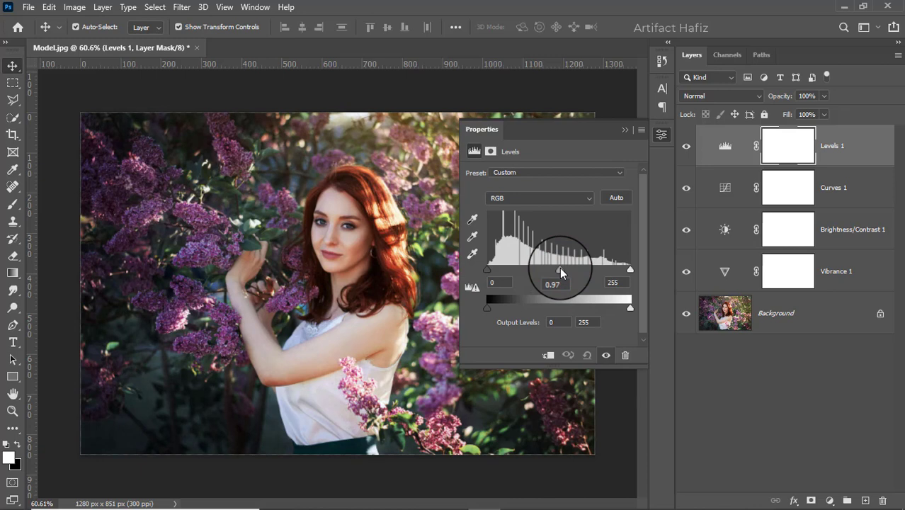
{"action": "left_click", "coordinate": [623, 132]}
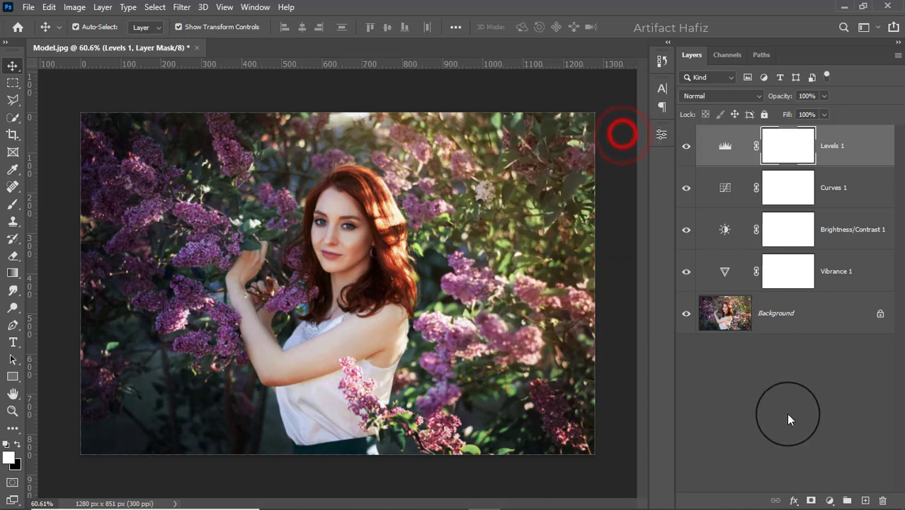
Add a Color Lookup adjustment layer using the Fuji F125 Kodak 2395 (by Adobe).cube 3D LUT and set its opacity to 11%
{"action": "left_click", "coordinate": [830, 500]}
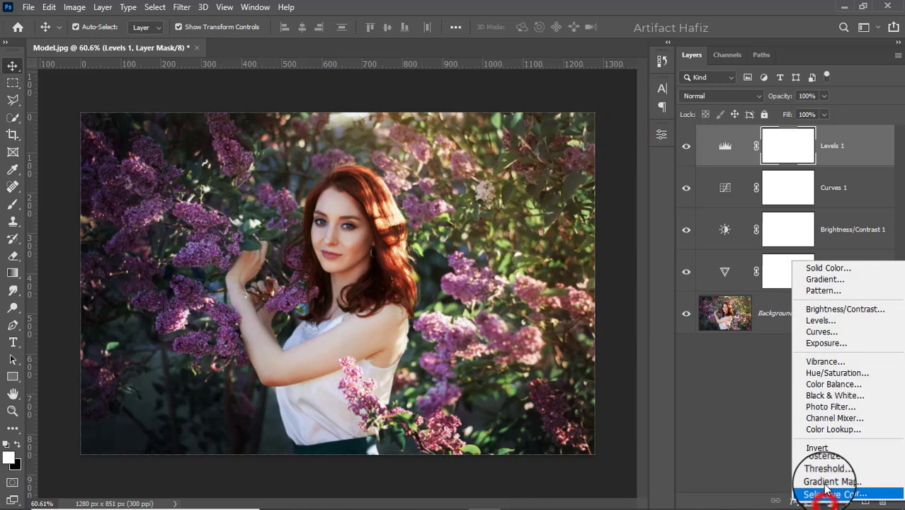
{"action": "left_click", "coordinate": [825, 429]}
{"action": "left_click", "coordinate": [544, 175]}
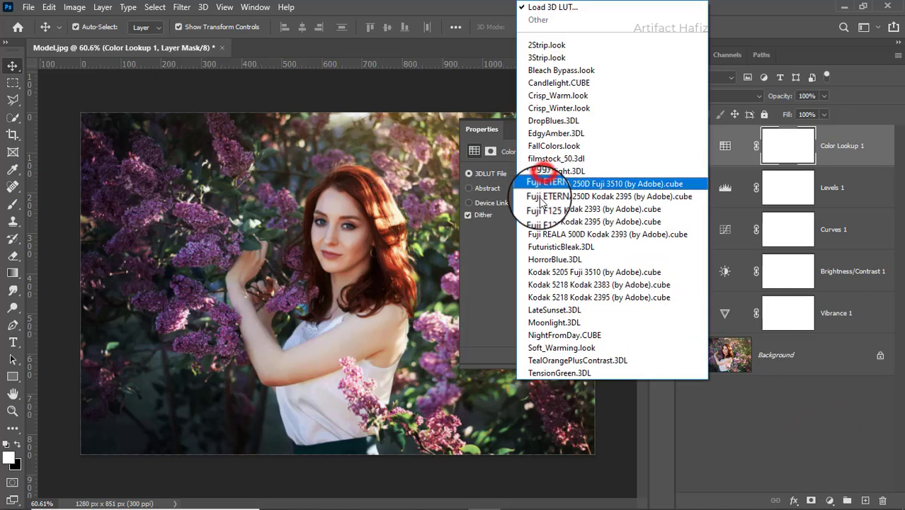
{"action": "left_click", "coordinate": [565, 222]}
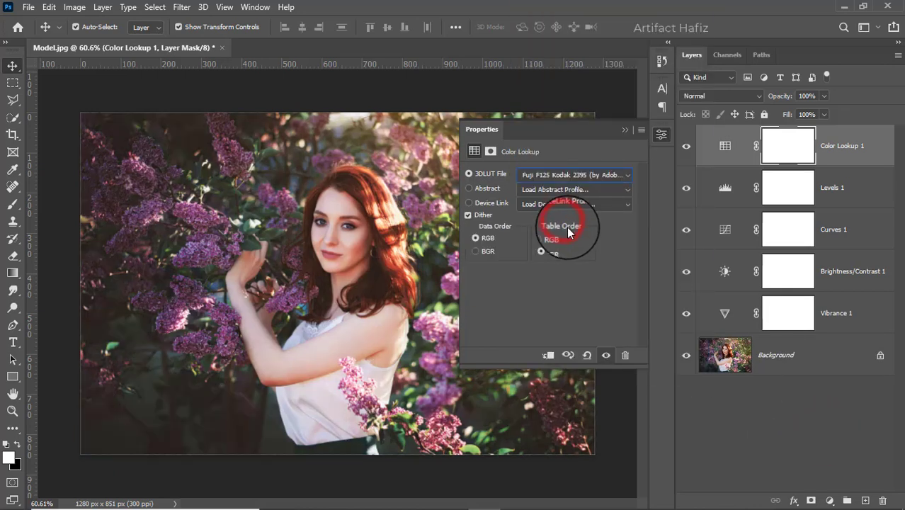
{"action": "left_click", "coordinate": [626, 131]}
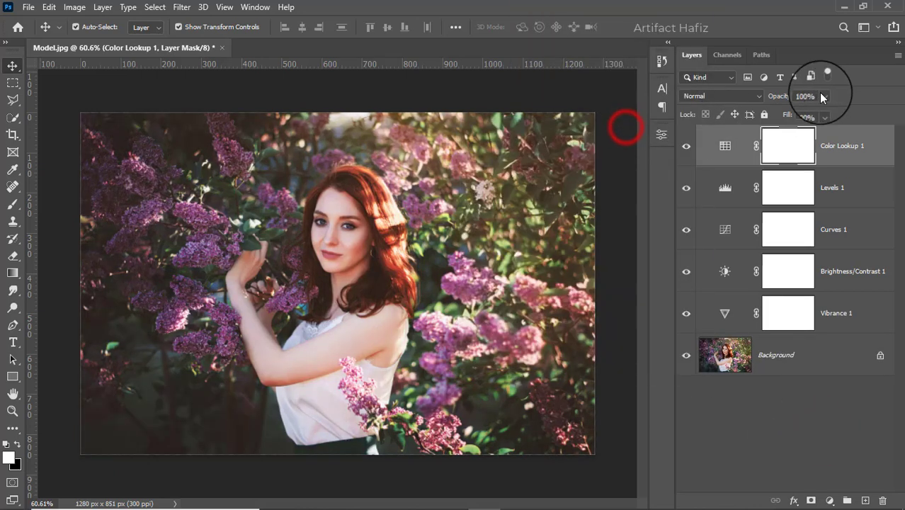
{"action": "left_click_drag", "start_coordinate": [823, 105], "coordinate": [770, 110]}
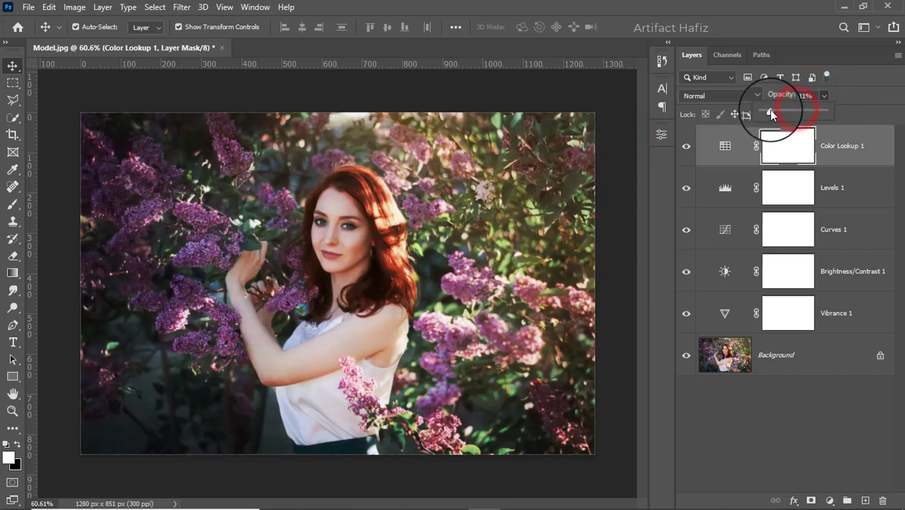
Stamp all visible layers into a new layer above Color Lookup 1 and convert it for smart filters
{"action": "left_click", "coordinate": [837, 149]}
{"action": "key", "text": "ctrl+alt+shift+e"}
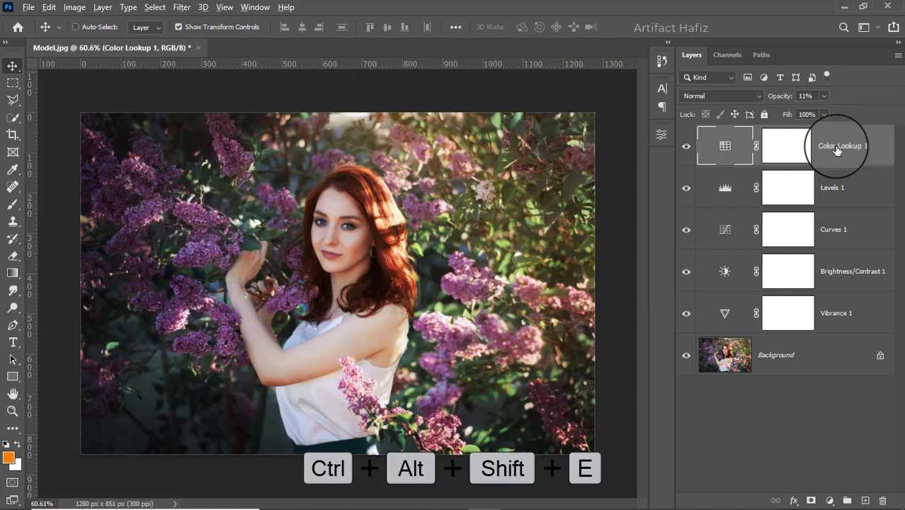
{"action": "left_click", "coordinate": [182, 7]}
{"action": "left_click", "coordinate": [193, 39]}
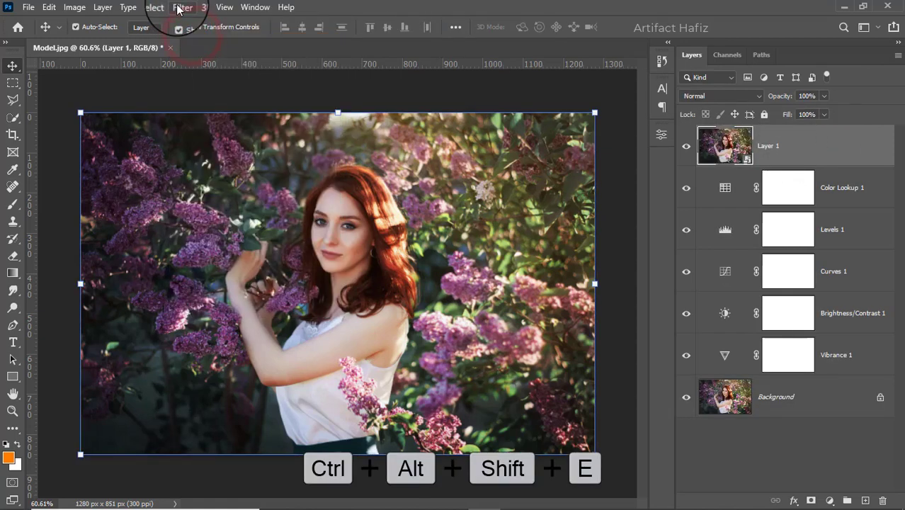
Open the stamped layer in Camera Raw Filter and set exposure -0.35, contrast +3, highlights -16, shadows +29, whites +33 and blacks +15
{"action": "left_click", "coordinate": [180, 8]}
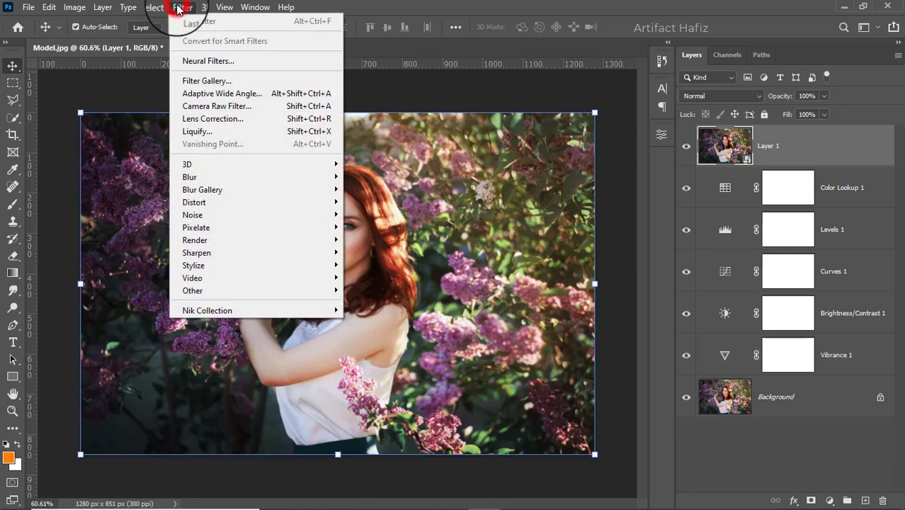
{"action": "left_click", "coordinate": [202, 106]}
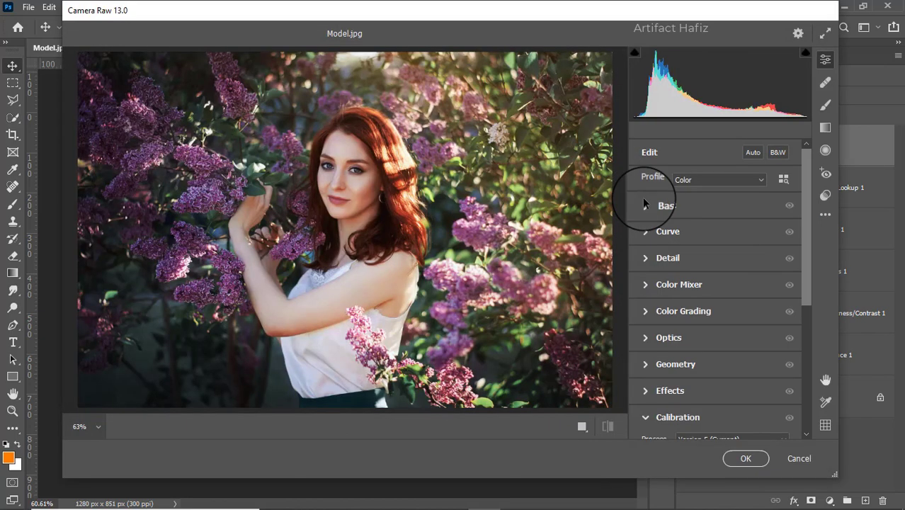
{"action": "left_click", "coordinate": [646, 204]}
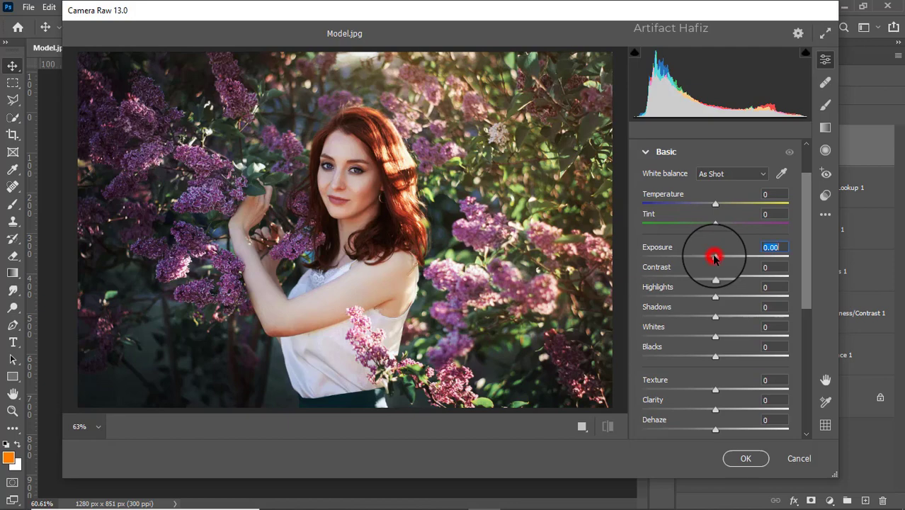
{"action": "left_click_drag", "start_coordinate": [714, 257], "coordinate": [737, 316]}
{"action": "mouse_move", "coordinate": [715, 355]}
{"action": "left_mouse_down"}
{"action": "mouse_move", "coordinate": [743, 356]}
{"action": "mouse_move", "coordinate": [725, 356]}
{"action": "left_mouse_up"}
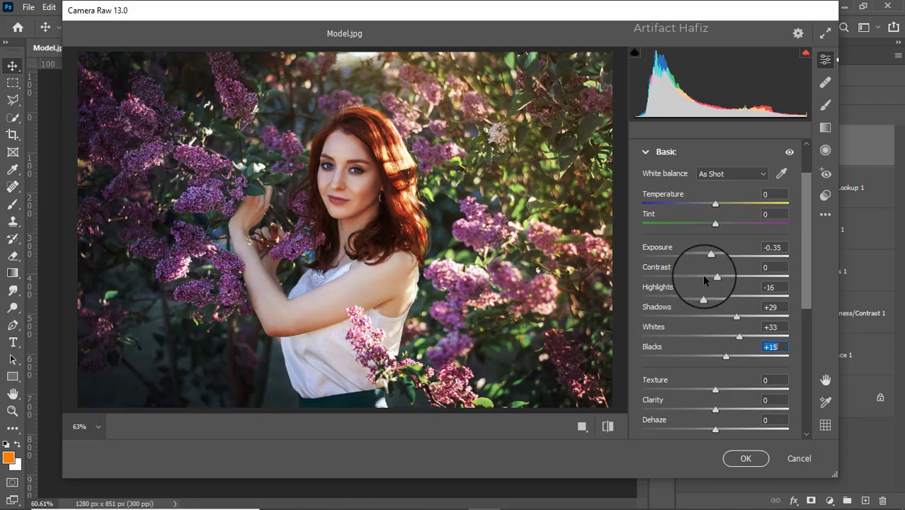
{"action": "left_click_drag", "start_coordinate": [715, 277], "coordinate": [717, 276]}
Set the Basic adjustments texture to -2, clarity to +5 and dehaze to +5
{"action": "scroll", "coordinate": [712, 273], "scroll_direction": "down", "scroll_amount": 3}
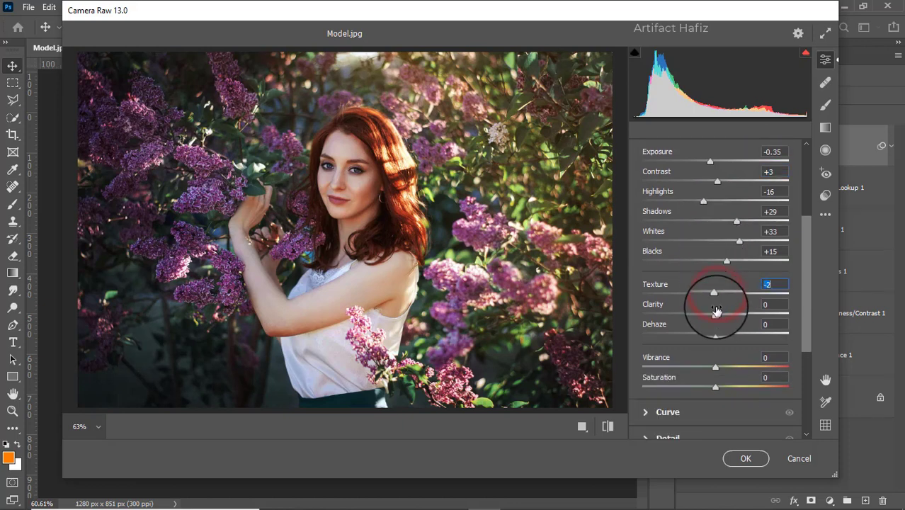
{"action": "left_click_drag", "start_coordinate": [715, 316], "coordinate": [721, 338]}
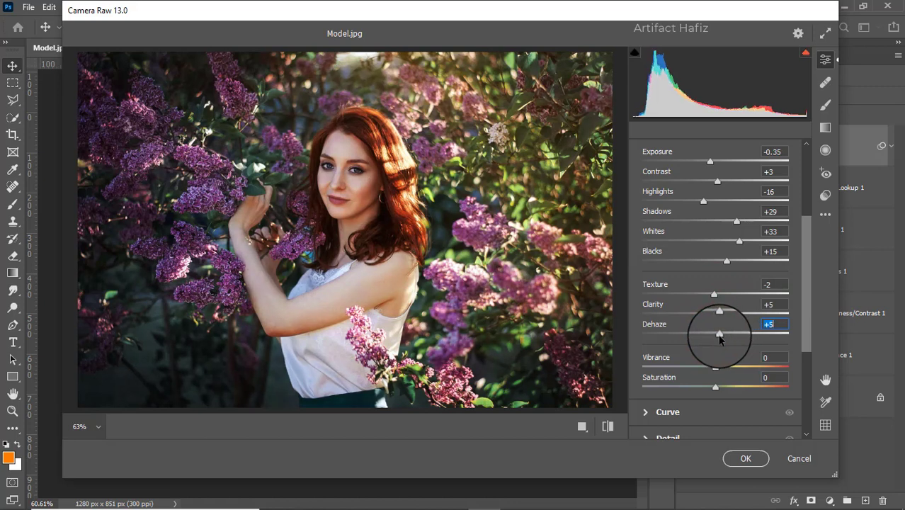
Raise the black point of the blue channel curve slightly and add a point with input 65 and output 66
{"action": "scroll", "coordinate": [717, 325], "scroll_direction": "down", "scroll_amount": 3}
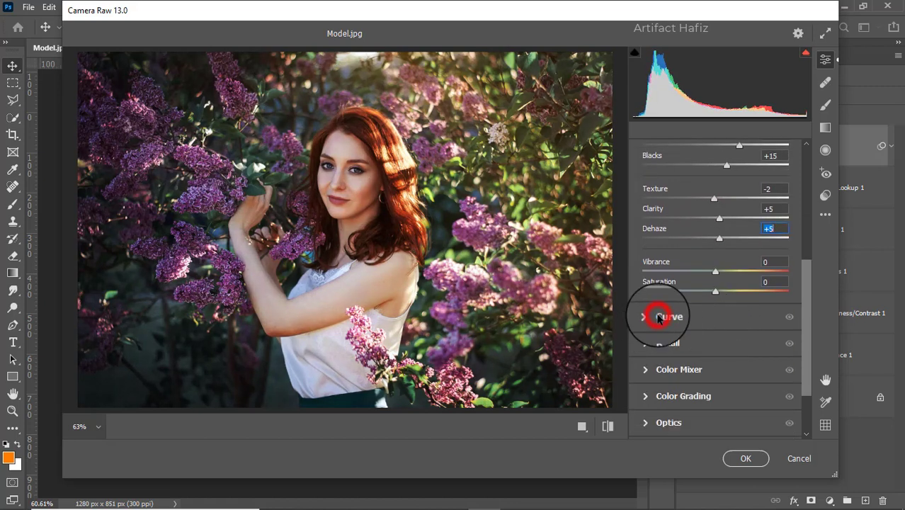
{"action": "left_click", "coordinate": [658, 318]}
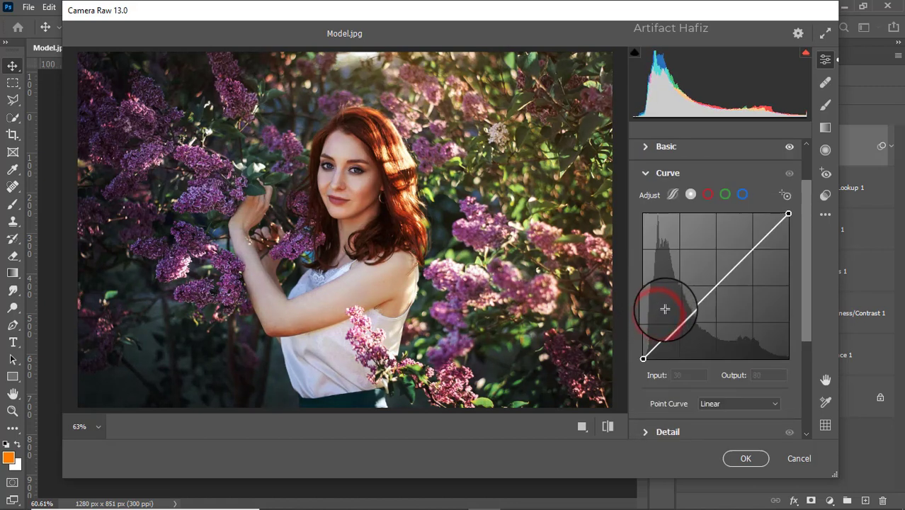
{"action": "left_click", "coordinate": [742, 194]}
{"action": "left_click_drag", "start_coordinate": [643, 358], "coordinate": [643, 354]}
{"action": "left_click", "coordinate": [679, 320]}
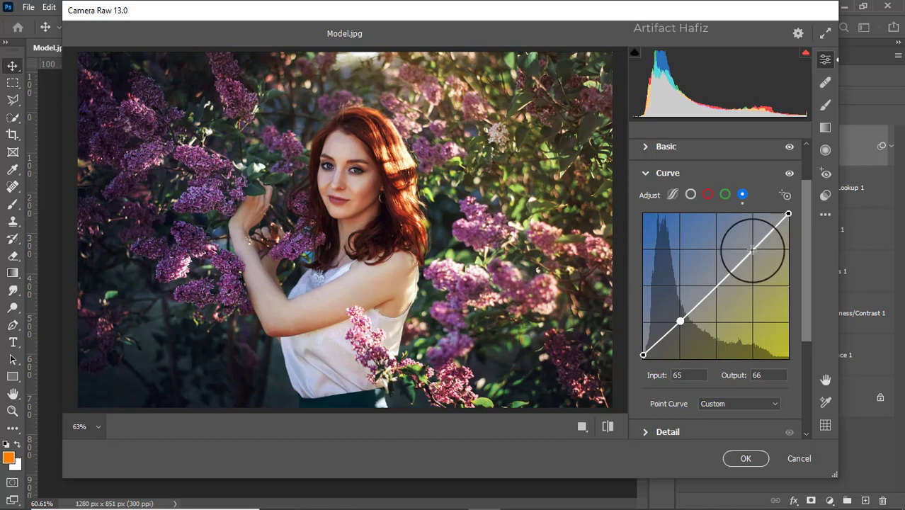
Set the Detail adjustments to sharpening 8, noise reduction 5 and color noise reduction 19
{"action": "scroll", "coordinate": [715, 255], "scroll_direction": "down", "scroll_amount": 3}
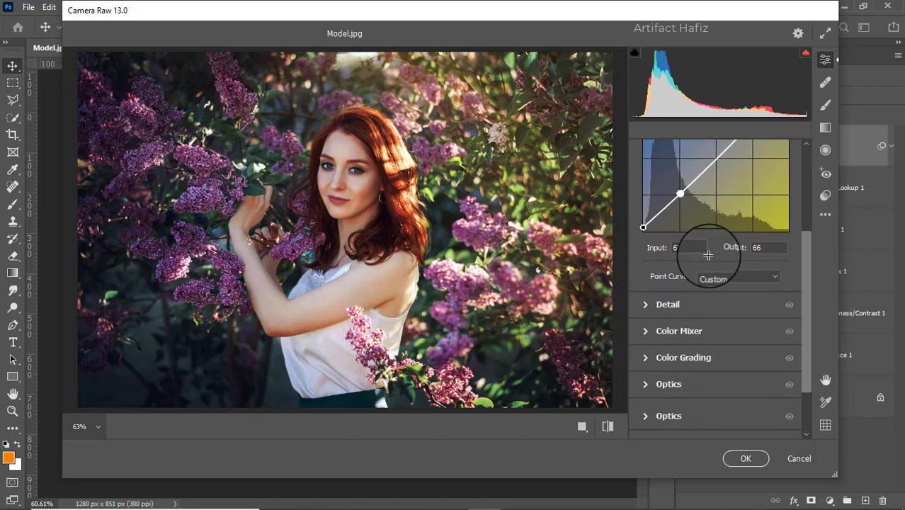
{"action": "left_click", "coordinate": [659, 306]}
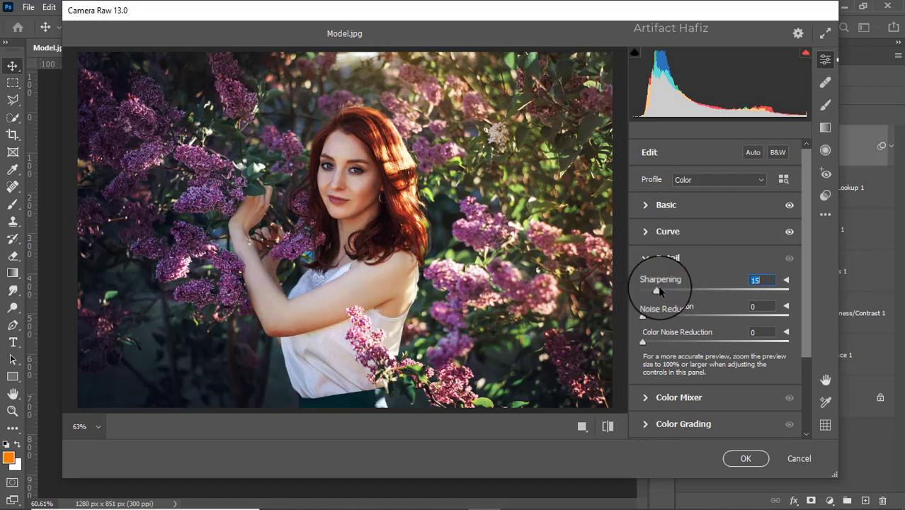
{"action": "left_click_drag", "start_coordinate": [660, 291], "coordinate": [638, 292]}
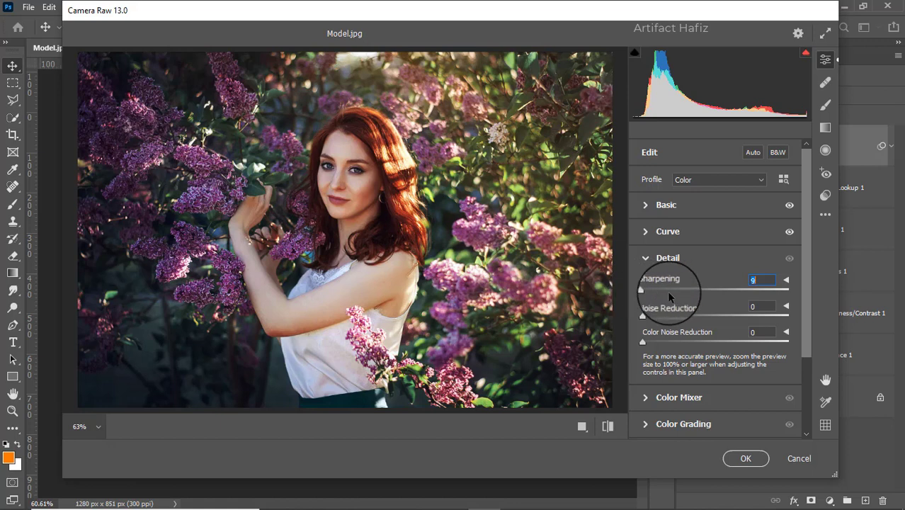
{"action": "left_click_drag", "start_coordinate": [696, 296], "coordinate": [652, 287]}
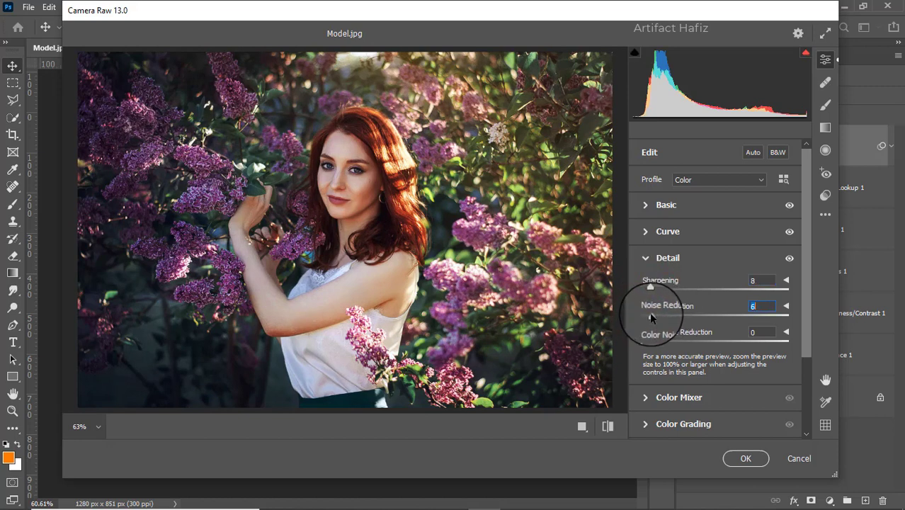
{"action": "left_click_drag", "start_coordinate": [646, 340], "coordinate": [669, 343]}
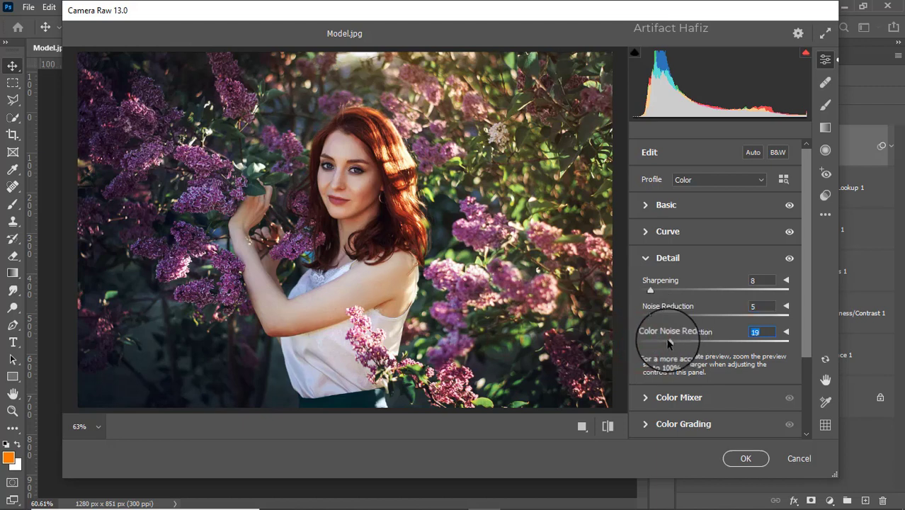
Set the Color Mixer saturation to reds +6, yellows -55, greens -100, aquas +14 and blues +16
{"action": "left_click", "coordinate": [644, 398]}
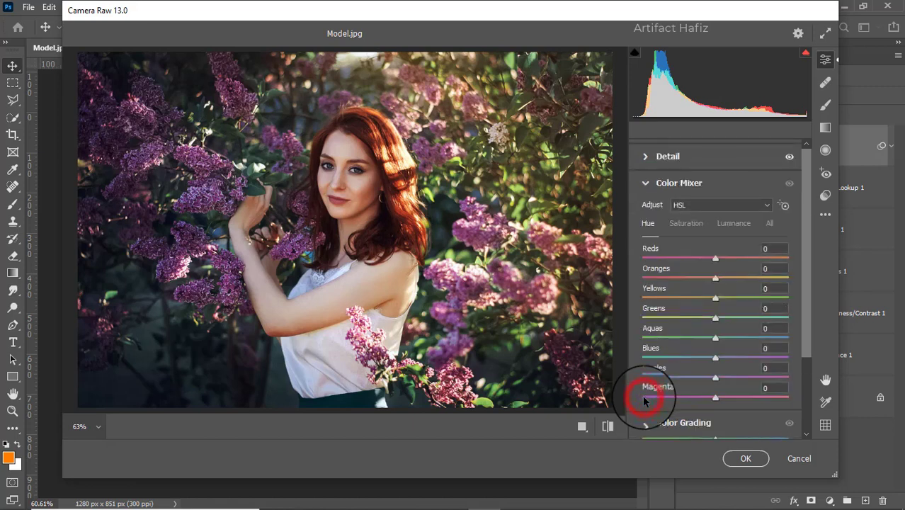
{"action": "left_click", "coordinate": [690, 224]}
{"action": "left_click_drag", "start_coordinate": [714, 257], "coordinate": [641, 320]}
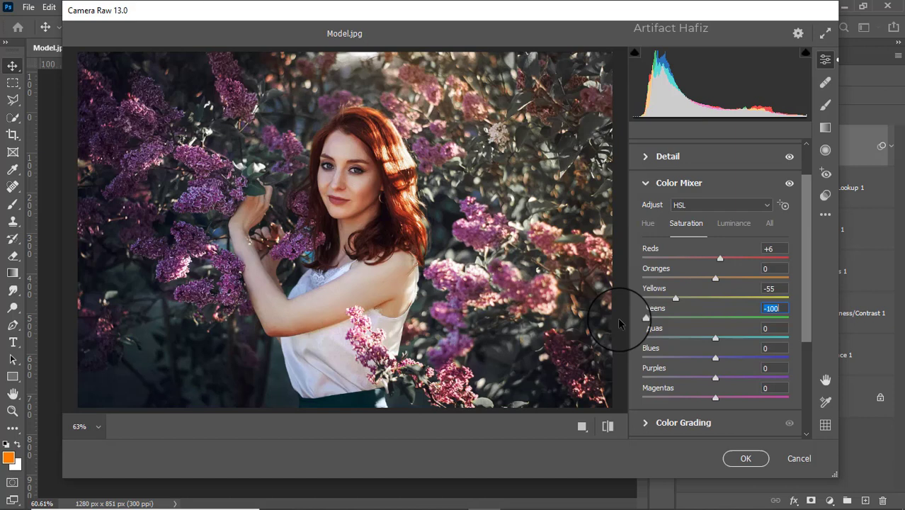
{"action": "left_click_drag", "start_coordinate": [715, 338], "coordinate": [733, 363]}
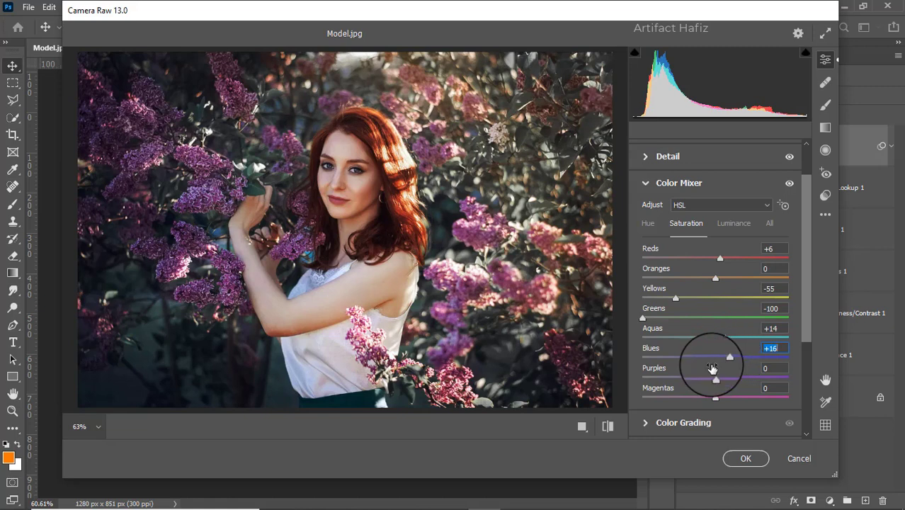
Set the Color Mixer luminance to reds +35, oranges +5 and yellows +7, and the hue to aquas -42 and blues -44
{"action": "left_click", "coordinate": [730, 225]}
{"action": "left_click_drag", "start_coordinate": [716, 283], "coordinate": [742, 261]}
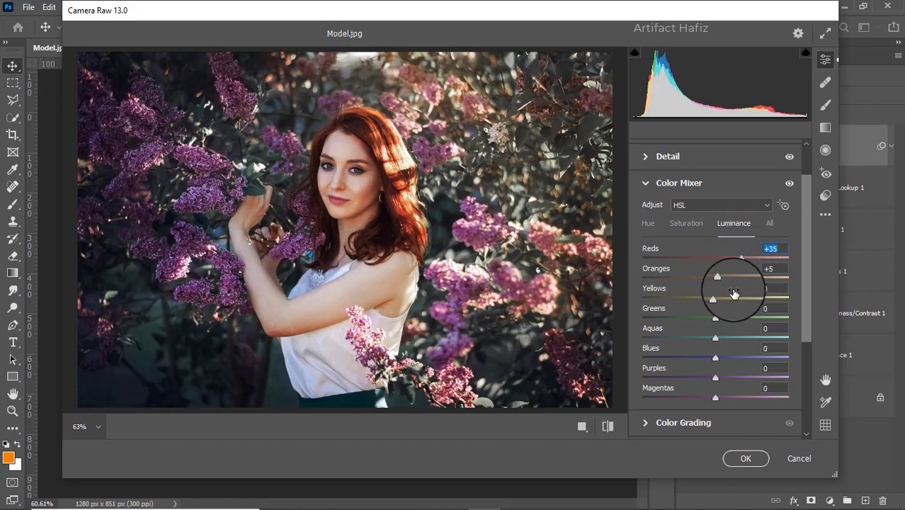
{"action": "mouse_move", "coordinate": [712, 297]}
{"action": "left_mouse_down"}
{"action": "mouse_move", "coordinate": [738, 291]}
{"action": "mouse_move", "coordinate": [707, 298]}
{"action": "mouse_move", "coordinate": [730, 297]}
{"action": "left_mouse_up"}
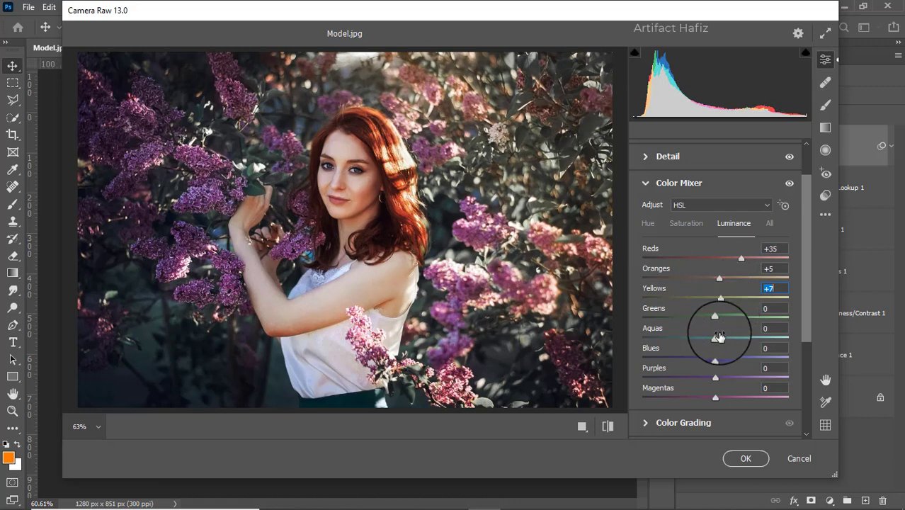
{"action": "left_click", "coordinate": [647, 222]}
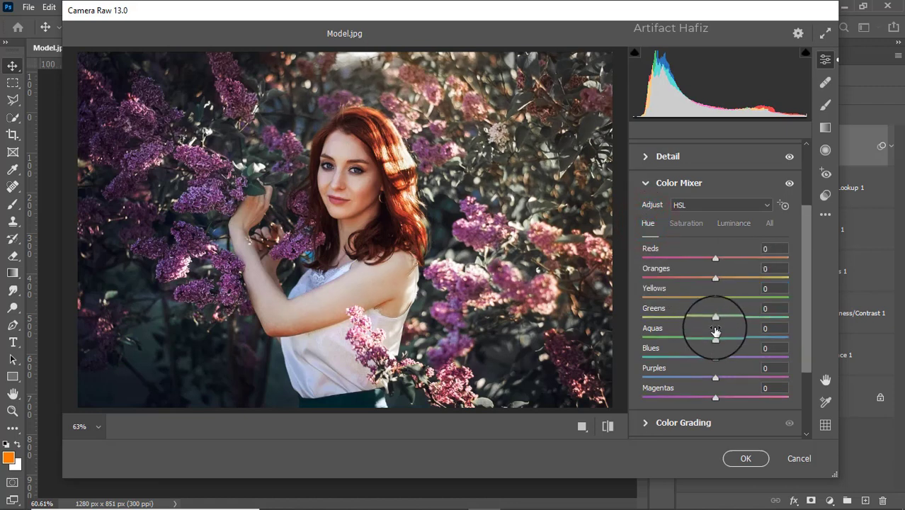
{"action": "left_click_drag", "start_coordinate": [715, 336], "coordinate": [684, 359]}
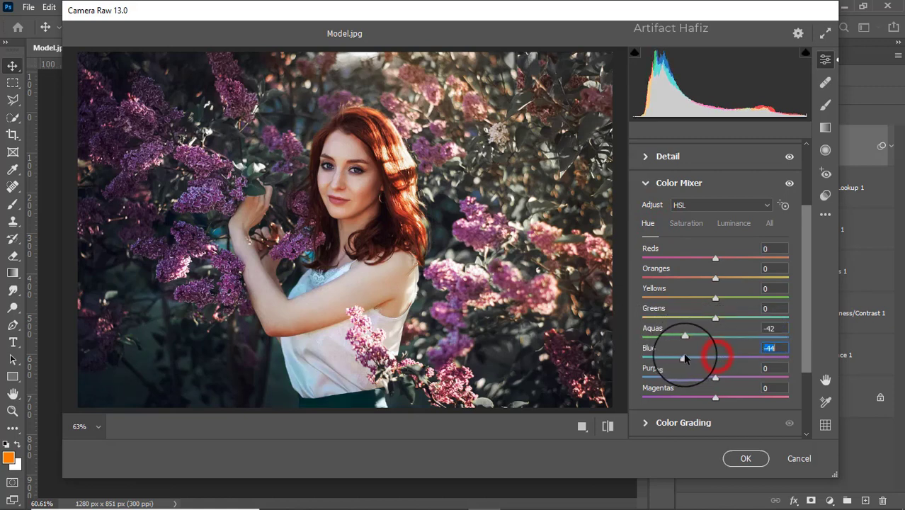
In Color Grading, tint the shadows blue with hue 248 and saturation 16, and tint the highlights a subtle orange
{"action": "left_click", "coordinate": [649, 424]}
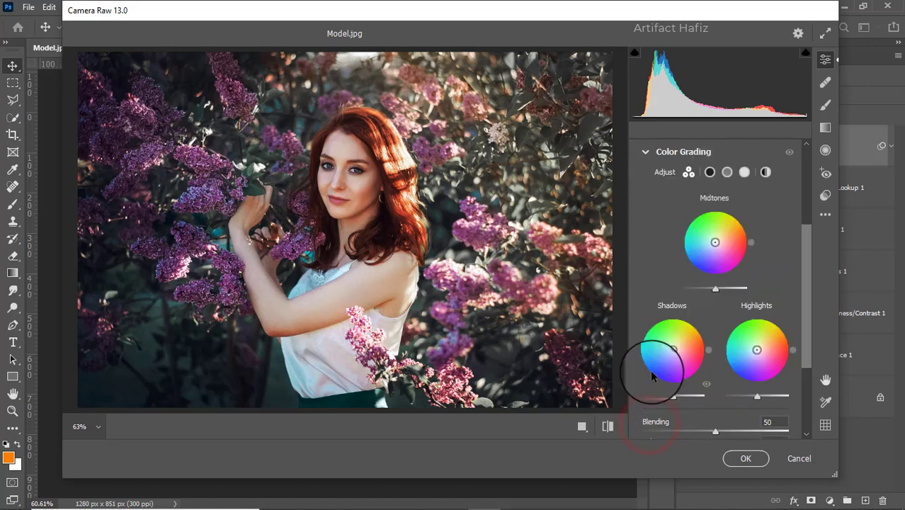
{"action": "left_click_drag", "start_coordinate": [673, 349], "coordinate": [646, 422]}
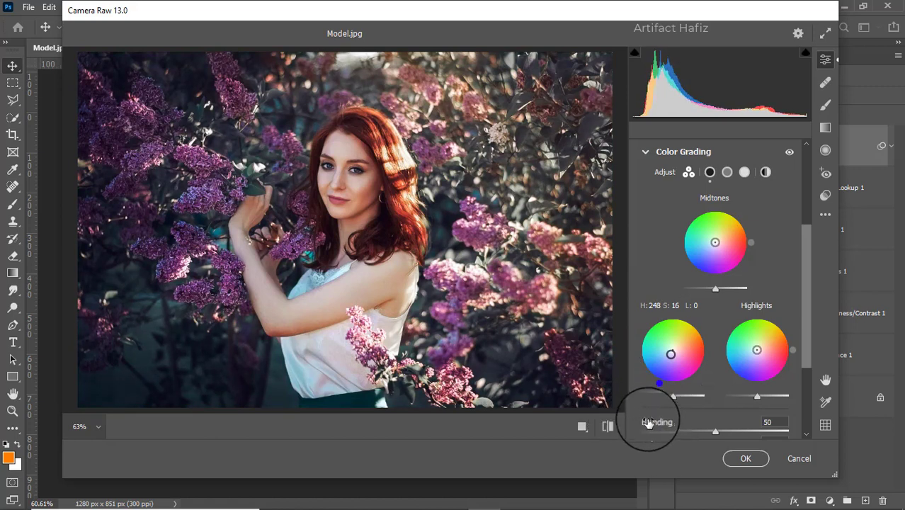
{"action": "left_click_drag", "start_coordinate": [755, 349], "coordinate": [733, 322]}
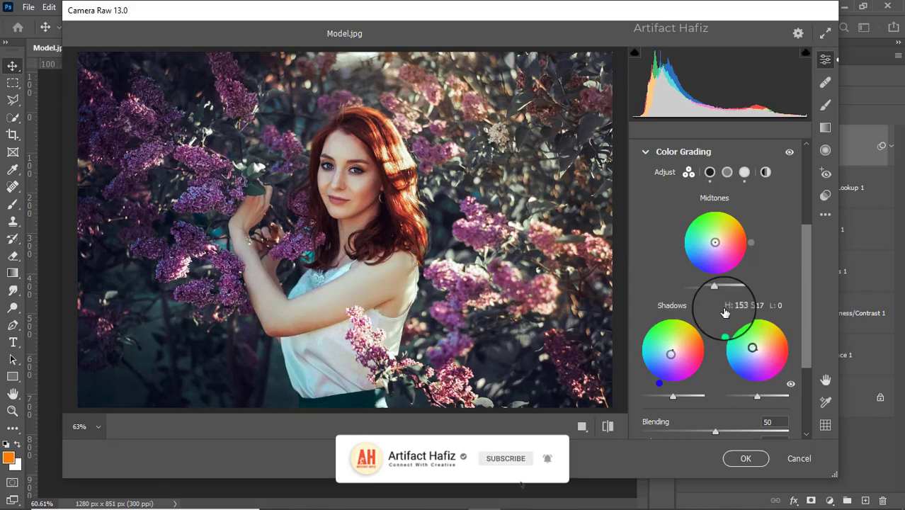
Add a slight dark vignette in the Effects settings with vignetting -9
{"action": "scroll", "coordinate": [720, 298], "scroll_direction": "down", "scroll_amount": 5}
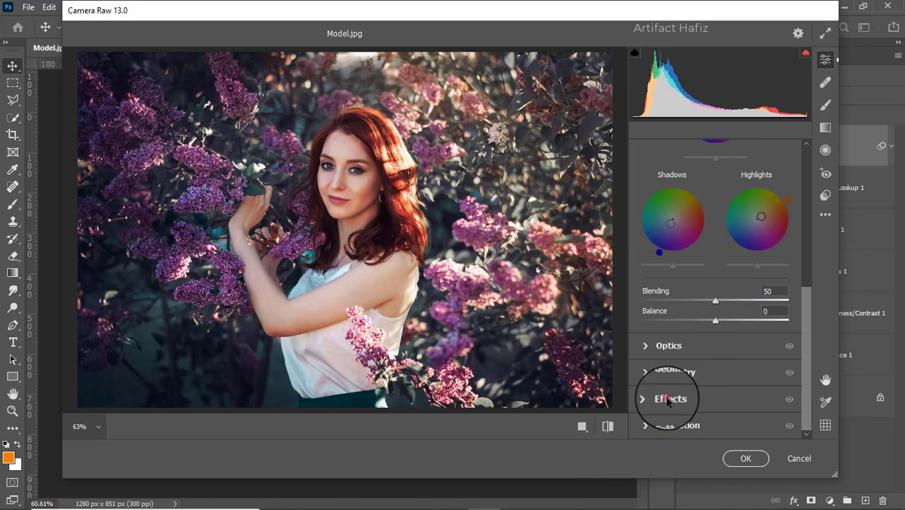
{"action": "left_click", "coordinate": [667, 400]}
{"action": "left_click_drag", "start_coordinate": [712, 293], "coordinate": [709, 295]}
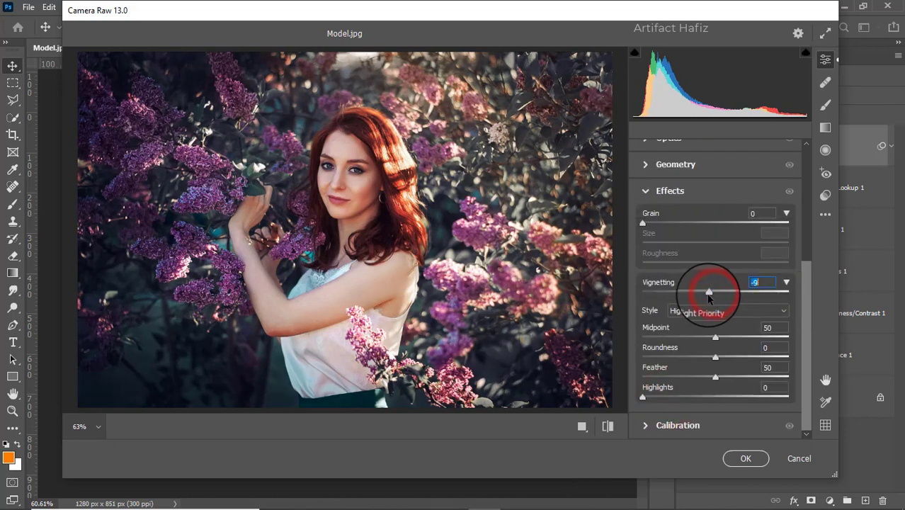
Set the Calibration saturation to red primary -4, green primary +4 and blue primary +7, and apply the Camera Raw Filter
{"action": "left_click", "coordinate": [705, 423]}
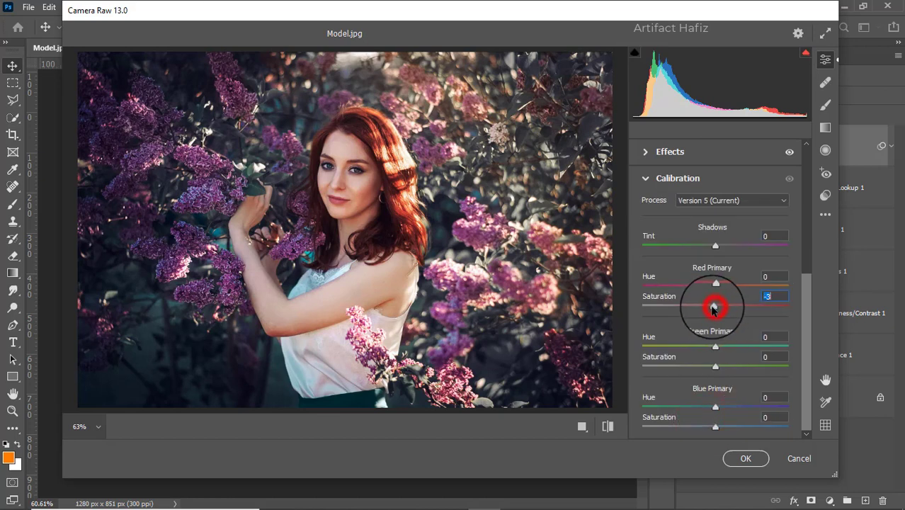
{"action": "left_click_drag", "start_coordinate": [714, 306], "coordinate": [712, 306]}
{"action": "left_click_drag", "start_coordinate": [715, 366], "coordinate": [718, 366]}
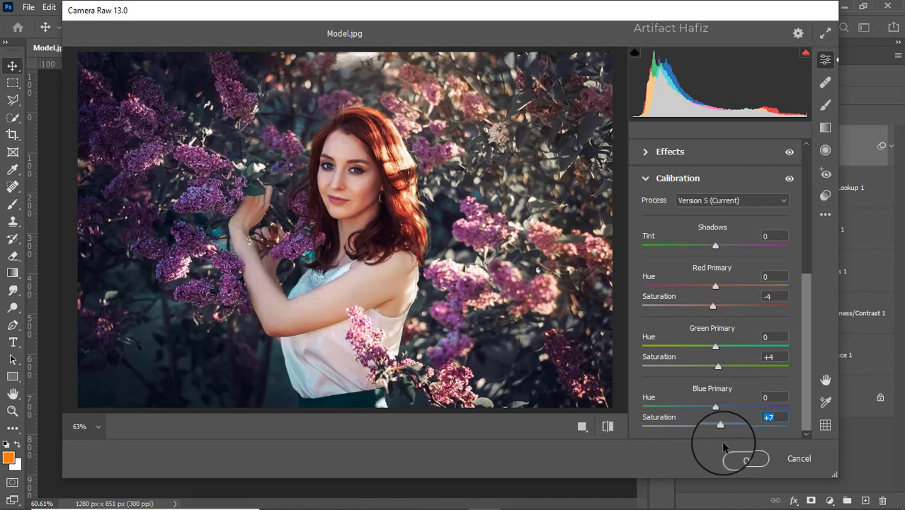
{"action": "left_click", "coordinate": [737, 458]}
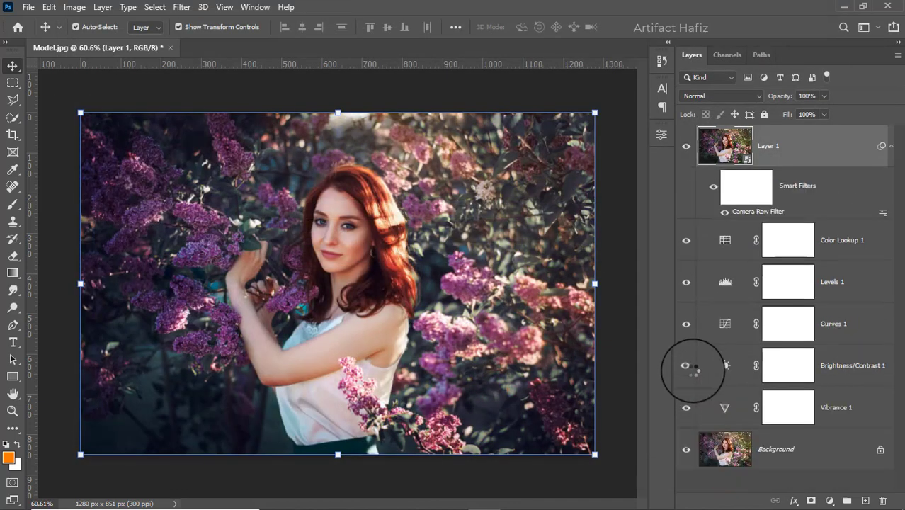
Open Layer 1 in Nik Collection's Color Efex Pro 4 and choose the Cross Processing filter with method L02
{"action": "left_click", "coordinate": [182, 8]}
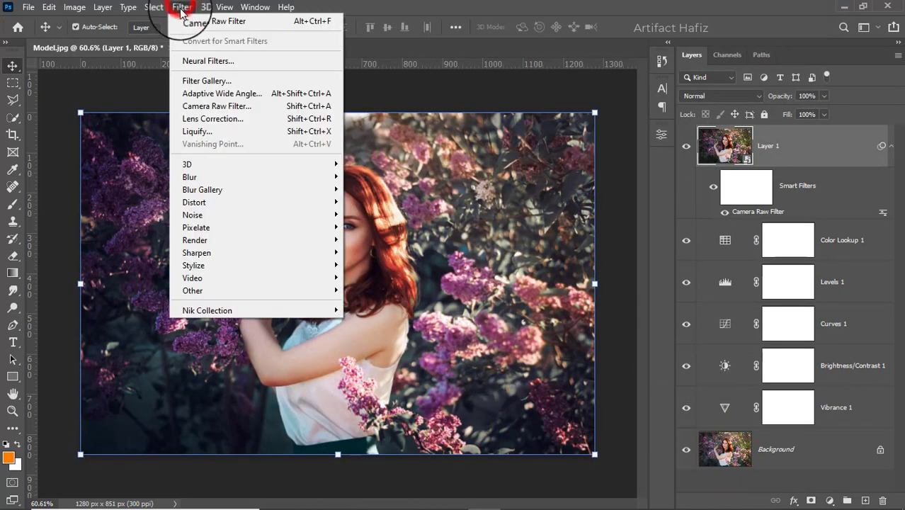
{"action": "mouse_move", "coordinate": [202, 312]}
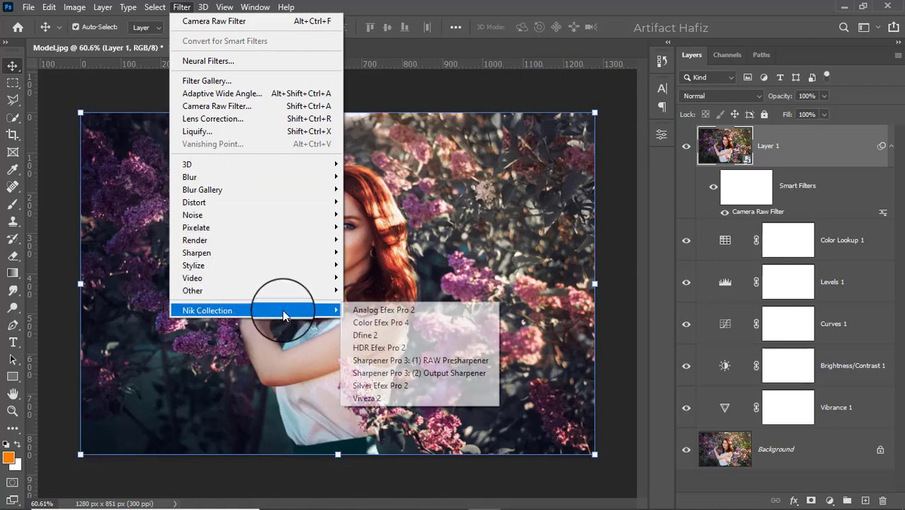
{"action": "left_click", "coordinate": [367, 324]}
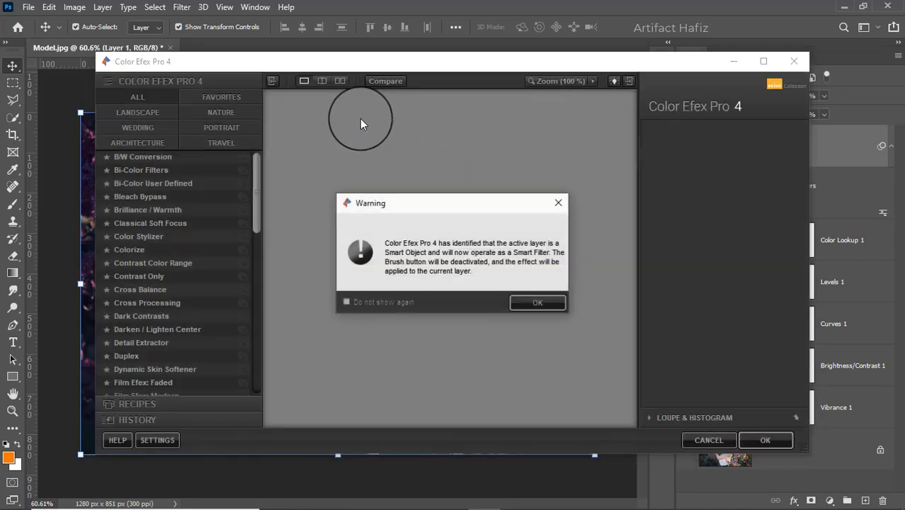
{"action": "left_click", "coordinate": [537, 302]}
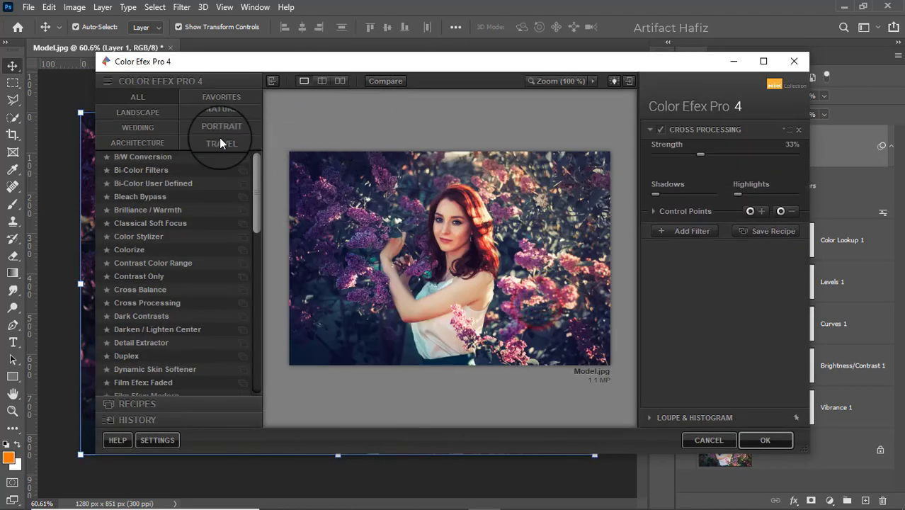
{"action": "left_click", "coordinate": [138, 304]}
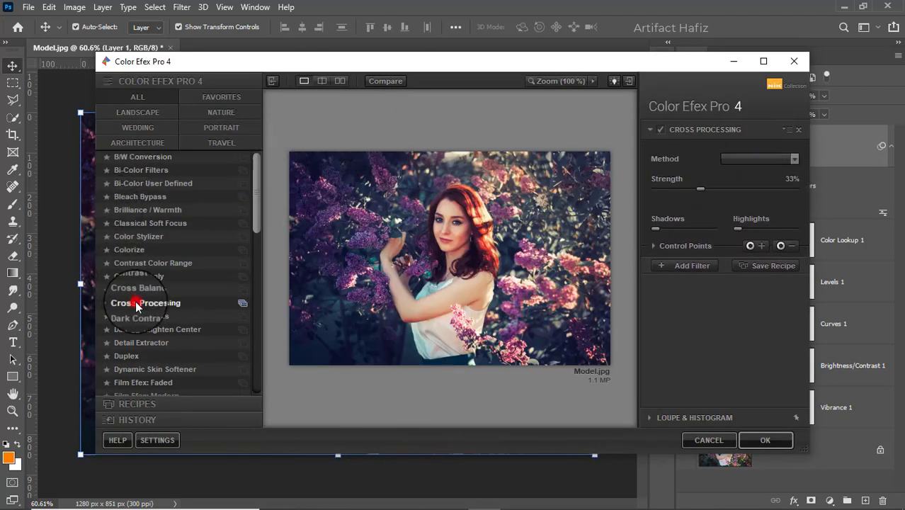
{"action": "left_click", "coordinate": [748, 158]}
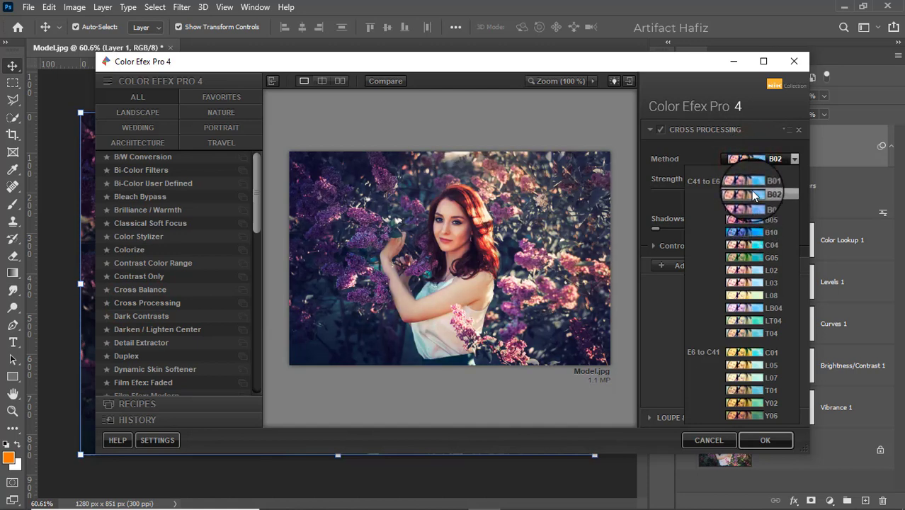
{"action": "left_click", "coordinate": [746, 269]}
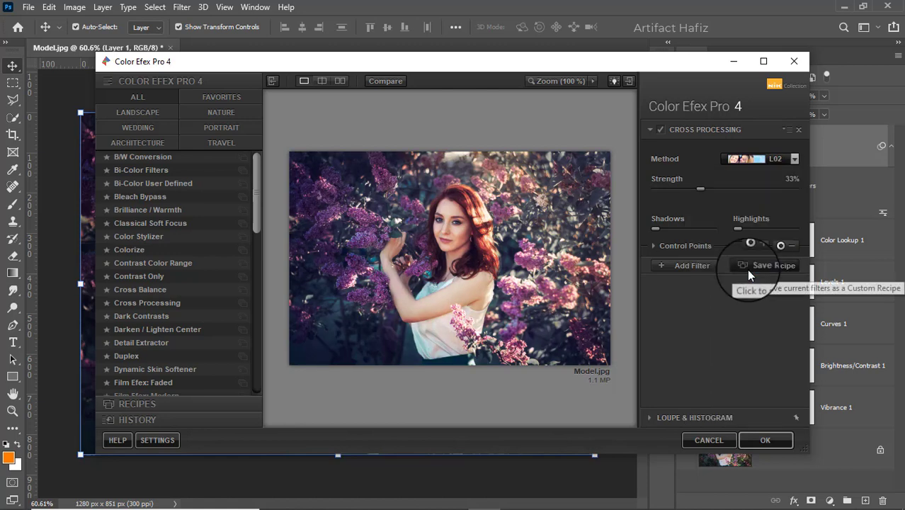
Compare the image with and without the Cross Processing effect, leave it enabled and apply the filter to Layer 1
{"action": "left_click", "coordinate": [661, 129]}
{"action": "left_click", "coordinate": [661, 129]}
{"action": "left_click", "coordinate": [661, 129]}
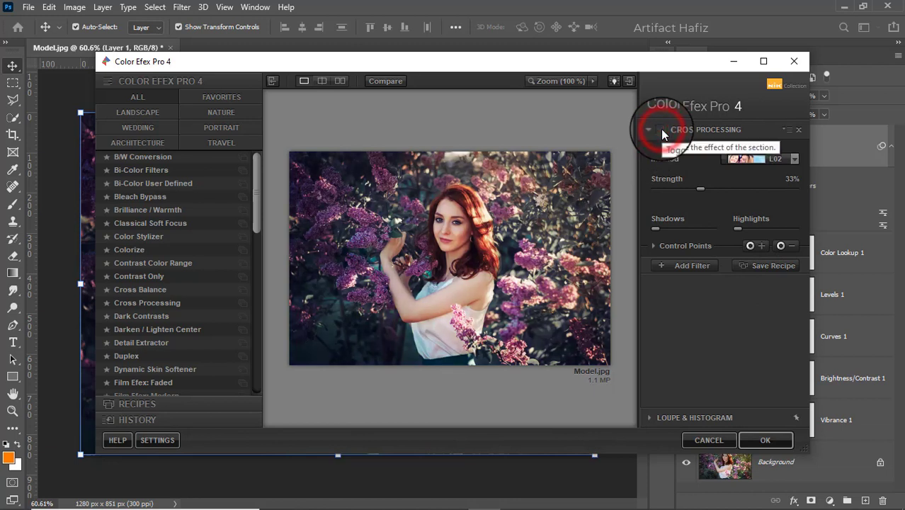
{"action": "left_click", "coordinate": [661, 129]}
{"action": "left_click", "coordinate": [778, 440]}
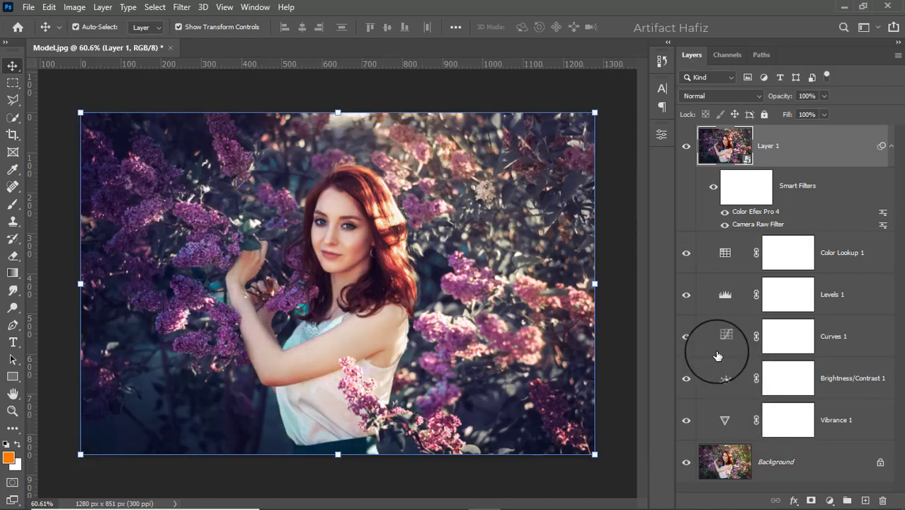
Compare the graded image with the original by toggling the visibility of all layers above the Background
{"action": "key", "text": "alt"}
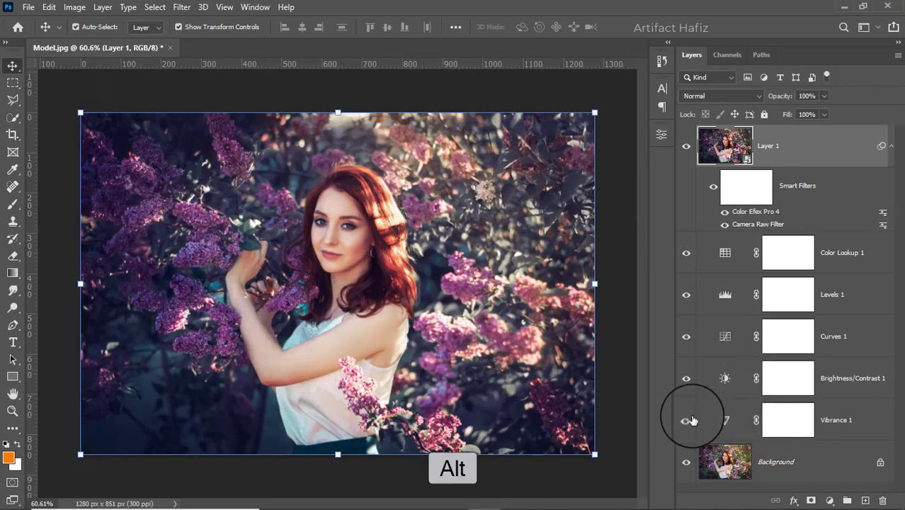
{"action": "left_click", "coordinate": [686, 464], "text": "alt"}
{"action": "left_click", "coordinate": [686, 464], "text": "alt"}
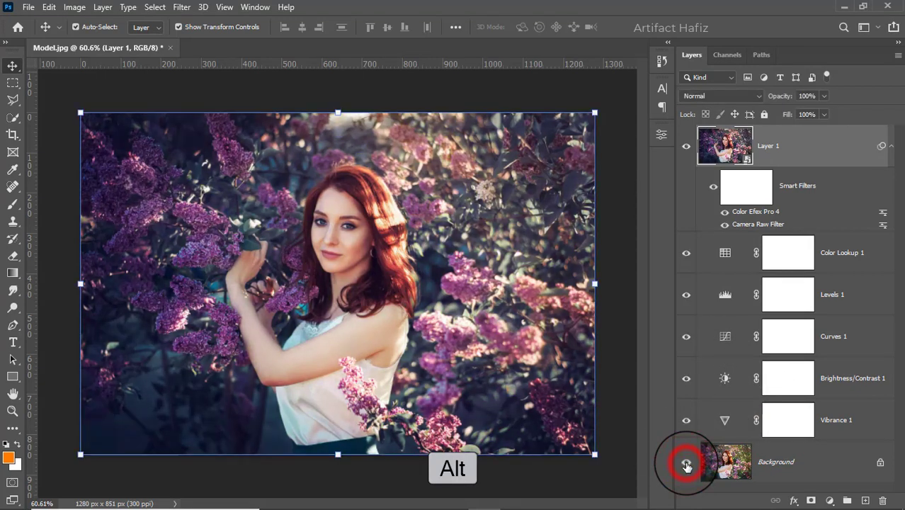
{"action": "left_click", "coordinate": [686, 464], "text": "alt"}
{"action": "left_click", "coordinate": [686, 465], "text": "alt"}
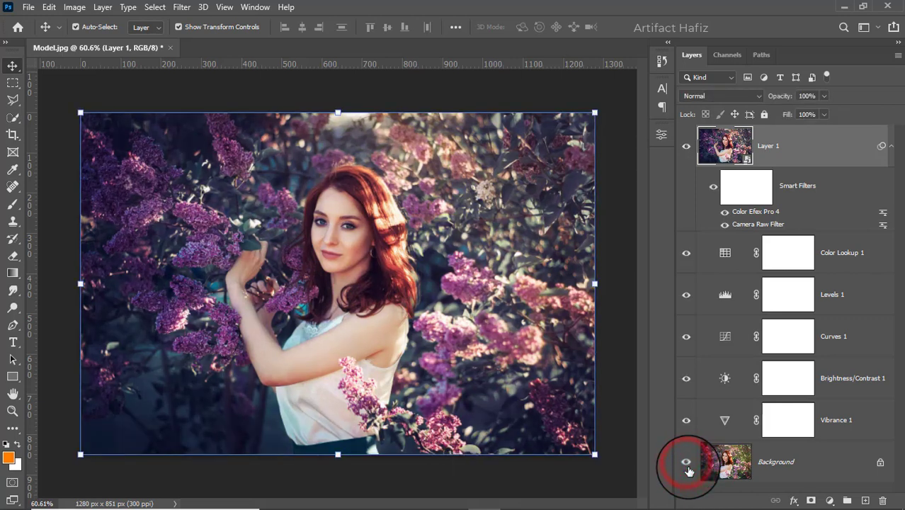